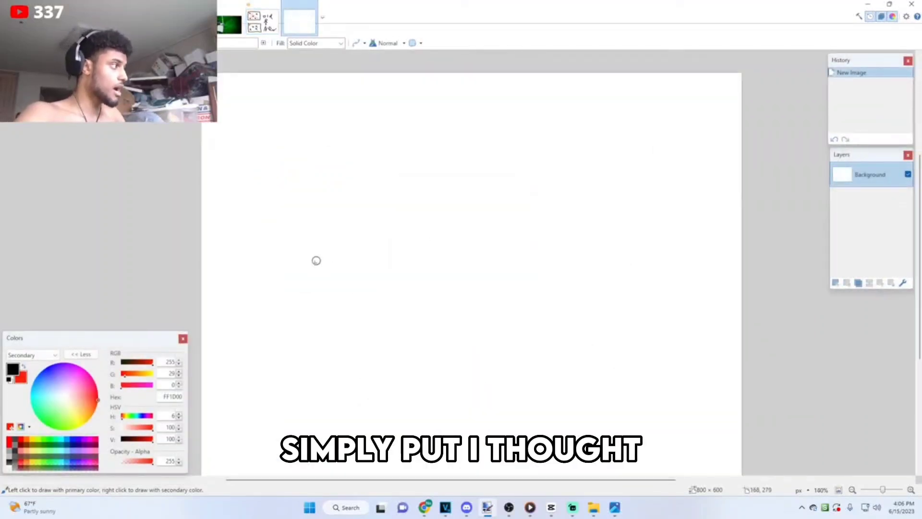
Brush a black stick figure with legs, body, looped head and an outstretched arm near the canvas centre
scroll(319, 264, "up", 1)
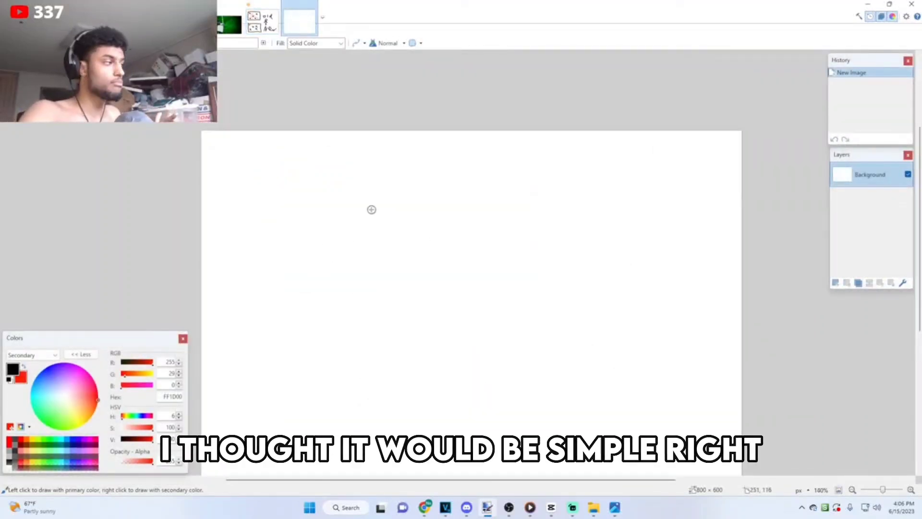
left_click_drag(382, 322, 383, 323)
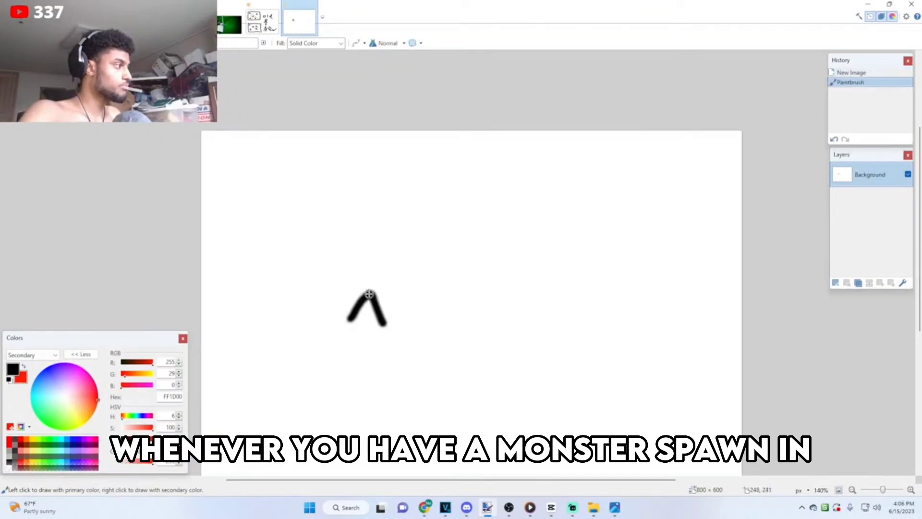
left_click_drag(375, 234, 370, 236)
mouse_move(372, 242)
left_mouse_down()
mouse_move(392, 252)
mouse_move(352, 257)
mouse_move(411, 254)
left_mouse_up()
left_click_drag(353, 259, 365, 268)
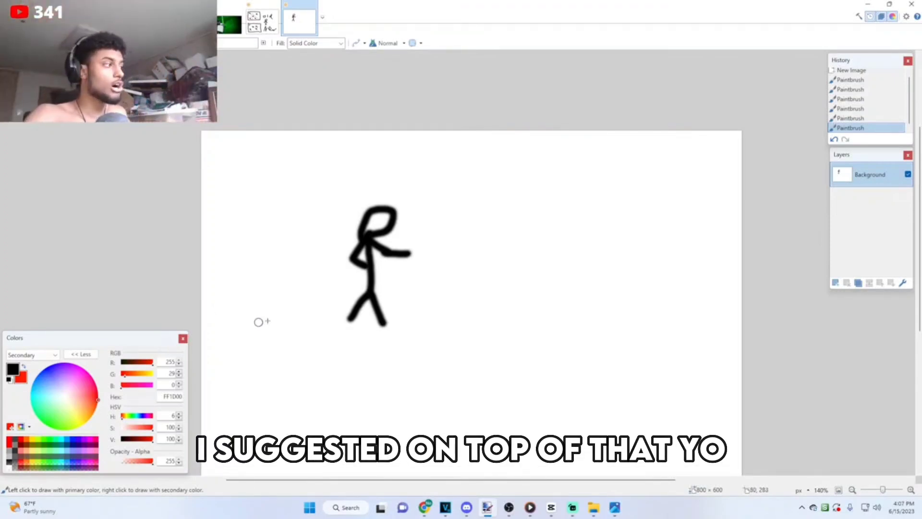
Zoom in and brush five short black vertical diver strokes to the right of the figure
scroll(596, 241, "down", 1)
scroll(595, 242, "up", 5)
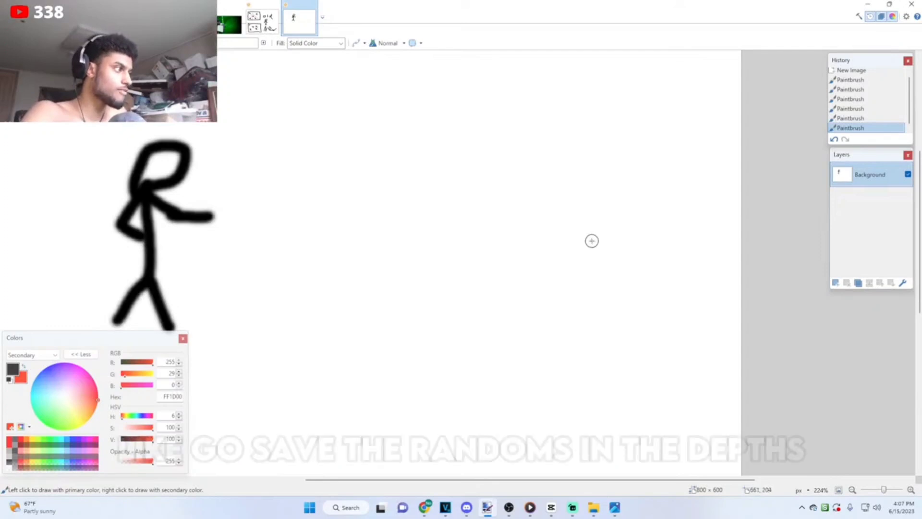
left_click_drag(497, 269, 494, 323)
left_click_drag(538, 294, 536, 356)
left_click_drag(580, 273, 581, 310)
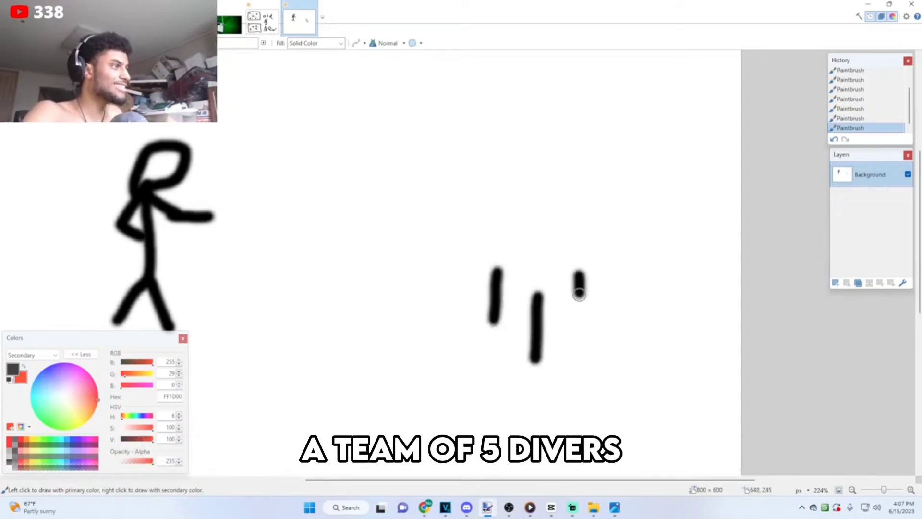
left_click_drag(616, 264, 623, 294)
left_click_drag(459, 222, 448, 276)
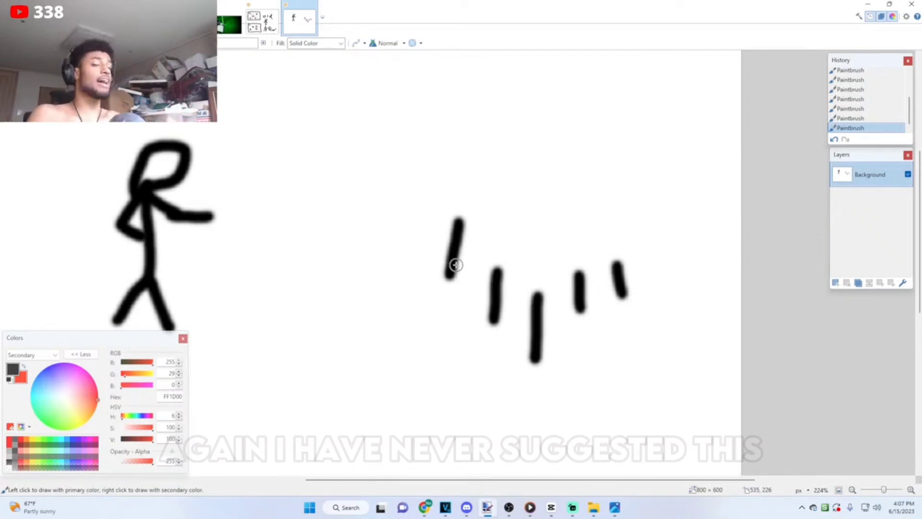
Draw a curved upward arrow below the figure and hand-letter 'TOP 3' beneath the diver strokes
scroll(430, 216, "down", 3)
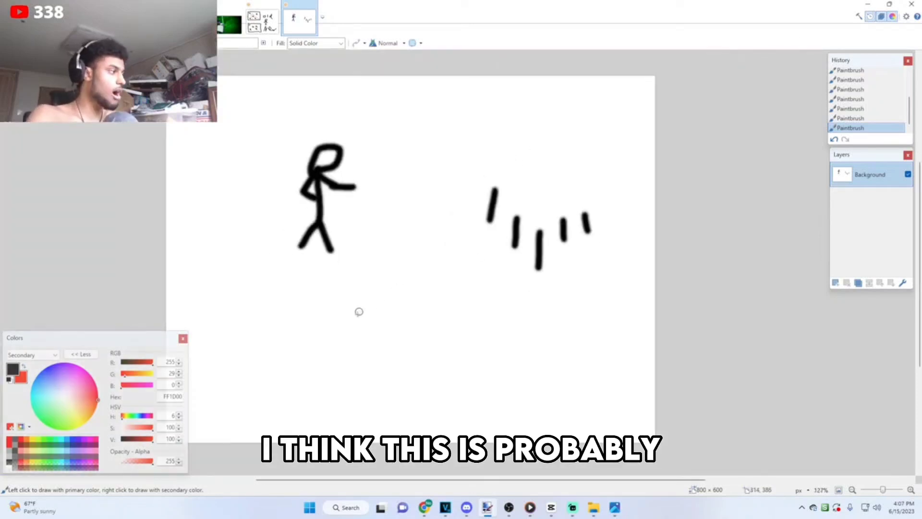
left_click_drag(336, 367, 383, 268)
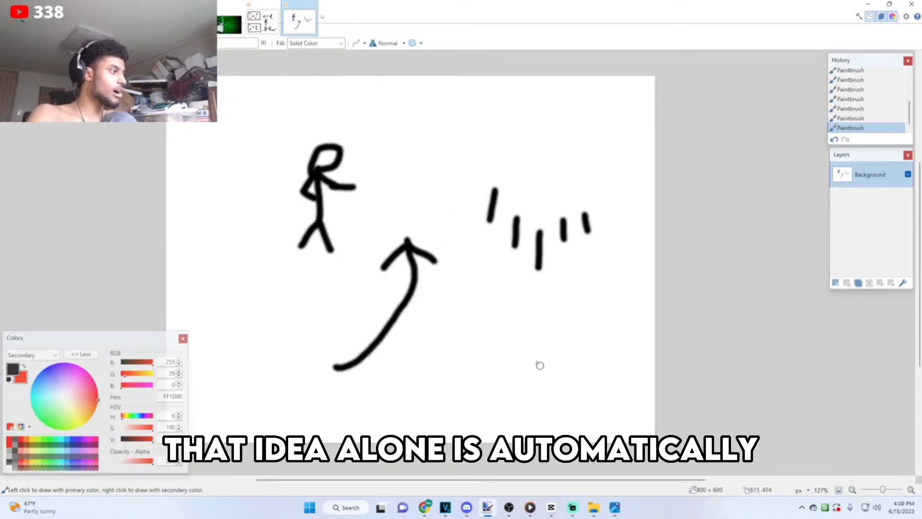
left_click_drag(503, 302, 503, 339)
left_click_drag(463, 298, 530, 303)
left_click_drag(540, 317, 558, 328)
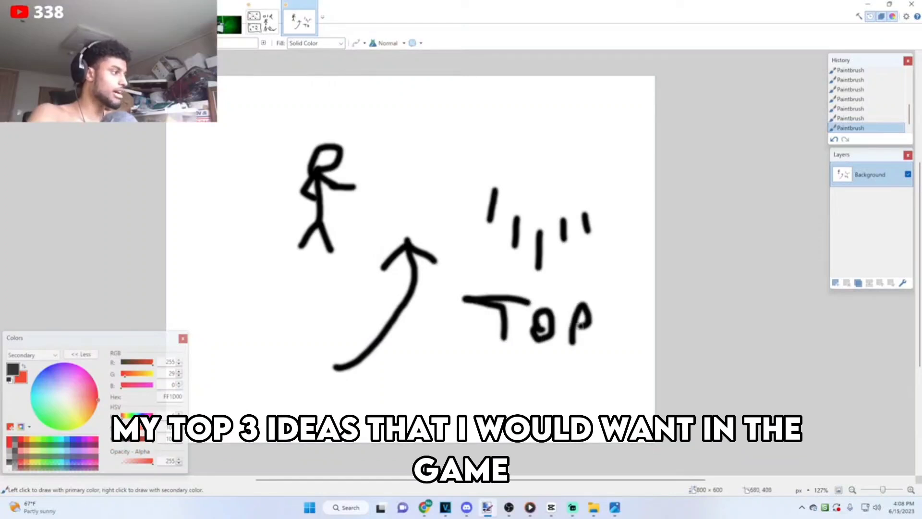
left_click_drag(635, 336, 622, 365)
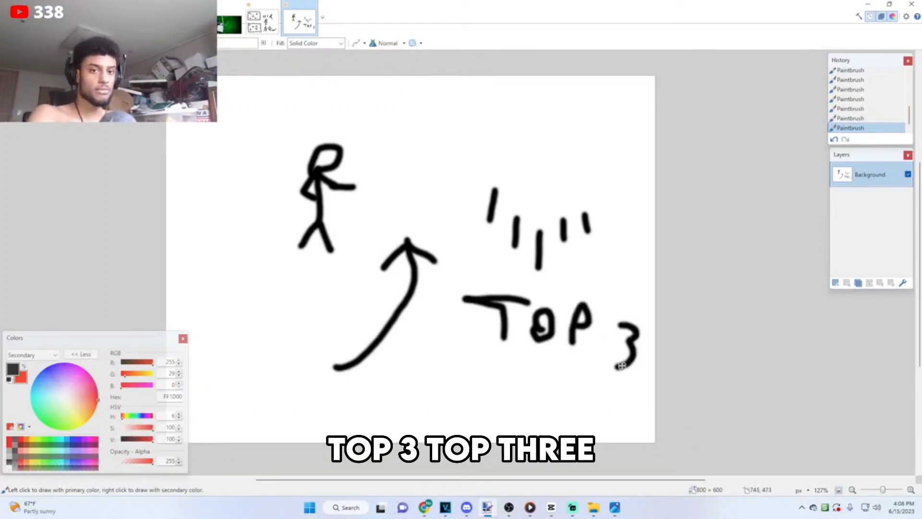
scroll(622, 366, "down", 1)
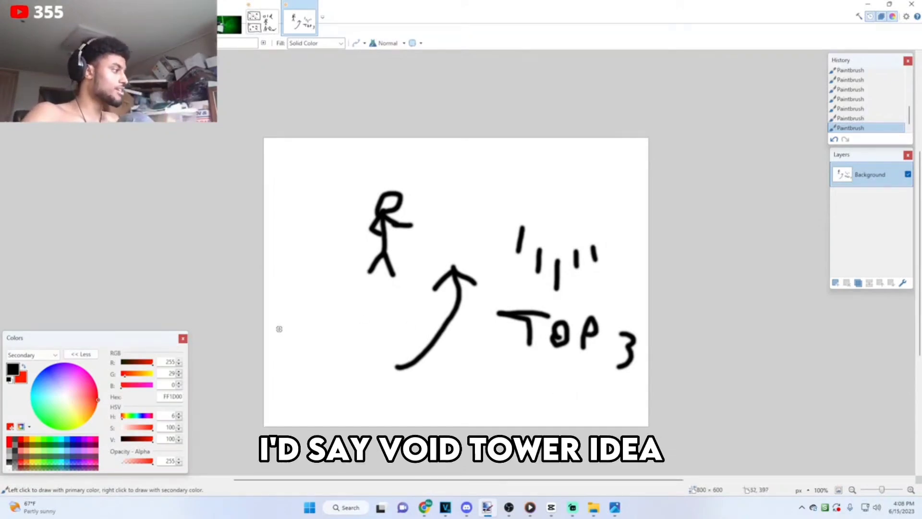
Hand-write LT, RM and RNG on three rows in the lower-left corner
scroll(279, 329, "up", 3, "ctrl")
mouse_move(287, 289)
left_mouse_down()
mouse_move(329, 303)
mouse_move(355, 293)
left_mouse_up()
mouse_move(283, 373)
left_mouse_down()
mouse_move(299, 356)
mouse_move(345, 353)
left_mouse_up()
mouse_move(364, 343)
left_mouse_down()
mouse_move(359, 373)
mouse_move(349, 368)
left_mouse_up()
mouse_move(291, 389)
left_mouse_down()
mouse_move(287, 435)
mouse_move(315, 451)
mouse_move(391, 415)
mouse_move(424, 450)
left_mouse_up()
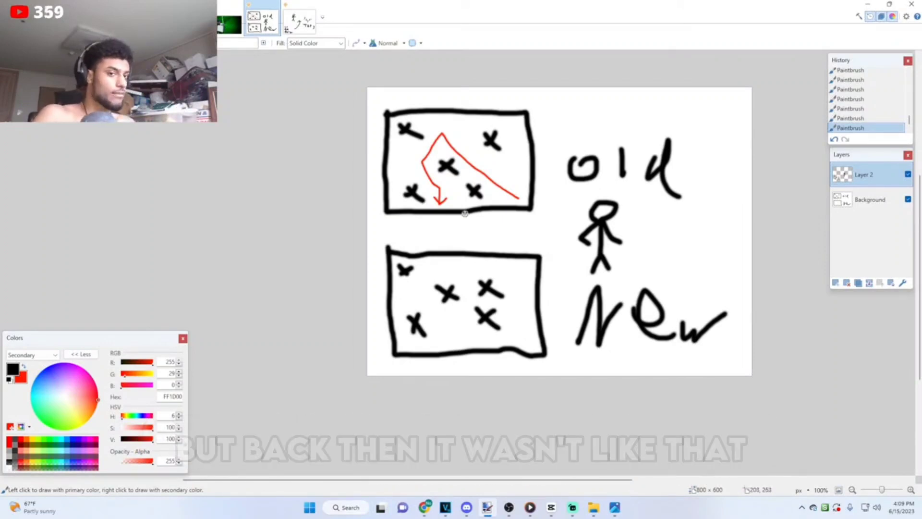
Return to the stick-figure image and draw two large arcing arrows across the top toward the figure and divers
left_click(291, 34)
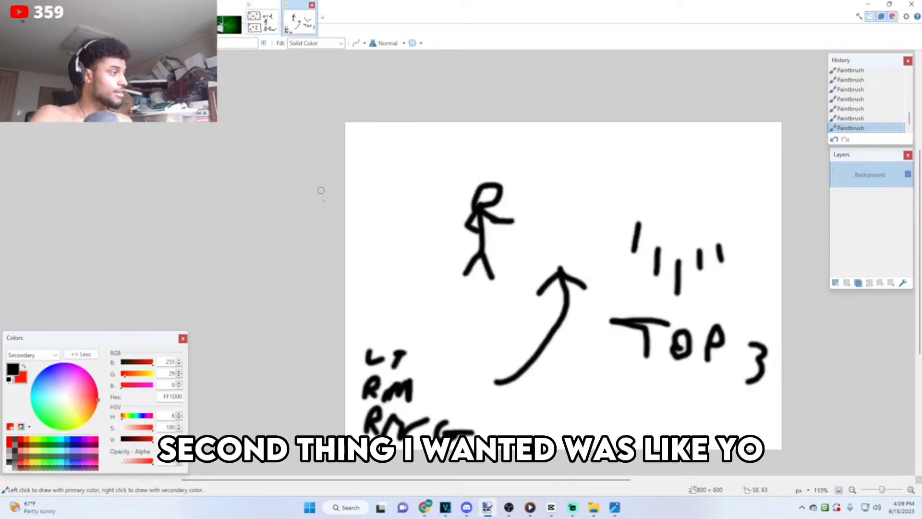
mouse_move(354, 194)
left_mouse_down()
mouse_move(390, 141)
mouse_move(491, 161)
left_mouse_up()
mouse_move(465, 127)
left_mouse_down()
mouse_move(600, 124)
mouse_move(651, 206)
mouse_move(634, 206)
left_mouse_up()
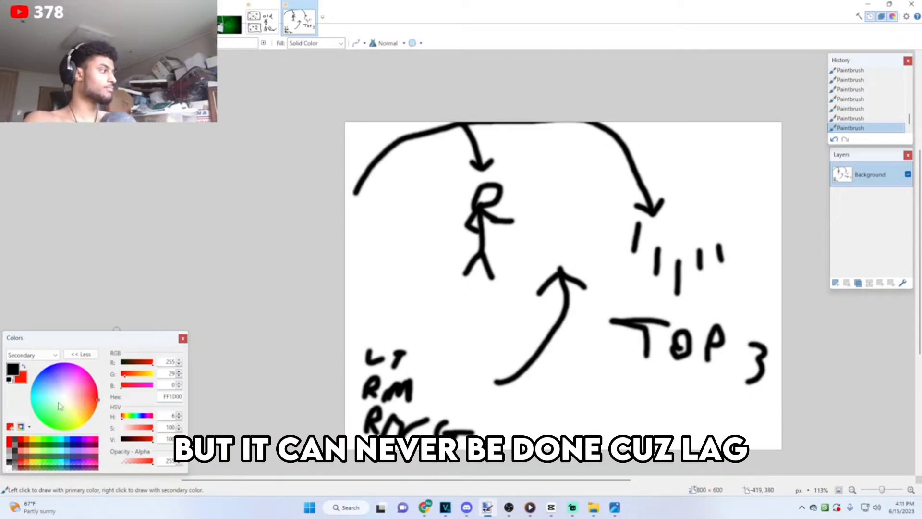
Make red (FF0000) the brush colour, strike through RM and hand-write 'LAG' beside it
right_click(20, 442)
mouse_move(431, 383)
left_mouse_down()
mouse_move(374, 386)
mouse_move(447, 370)
mouse_move(342, 386)
left_mouse_up()
key("x")
key("ctrl+z")
scroll(392, 383, "up", 3)
mouse_move(465, 369)
left_mouse_down()
mouse_move(461, 384)
mouse_move(543, 411)
mouse_move(538, 402)
mouse_move(539, 411)
left_mouse_up()
scroll(552, 403, "down", 5)
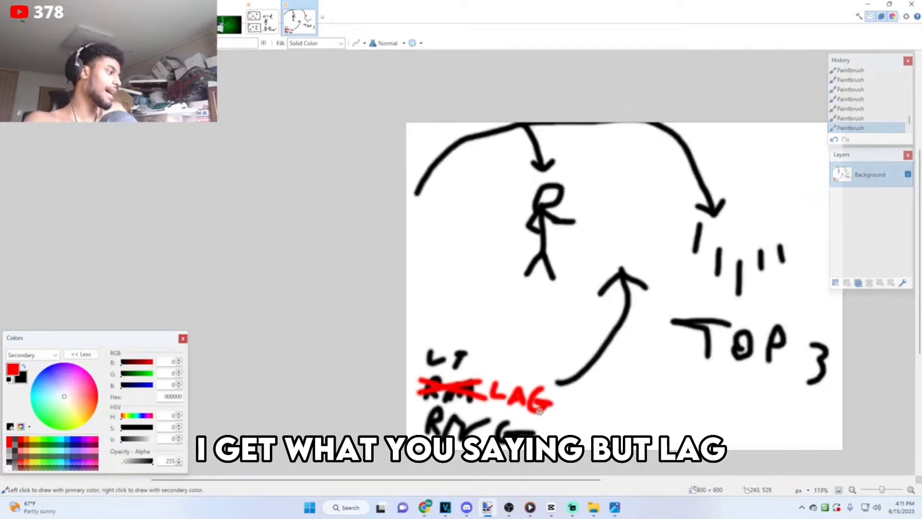
scroll(521, 389, "up", 5)
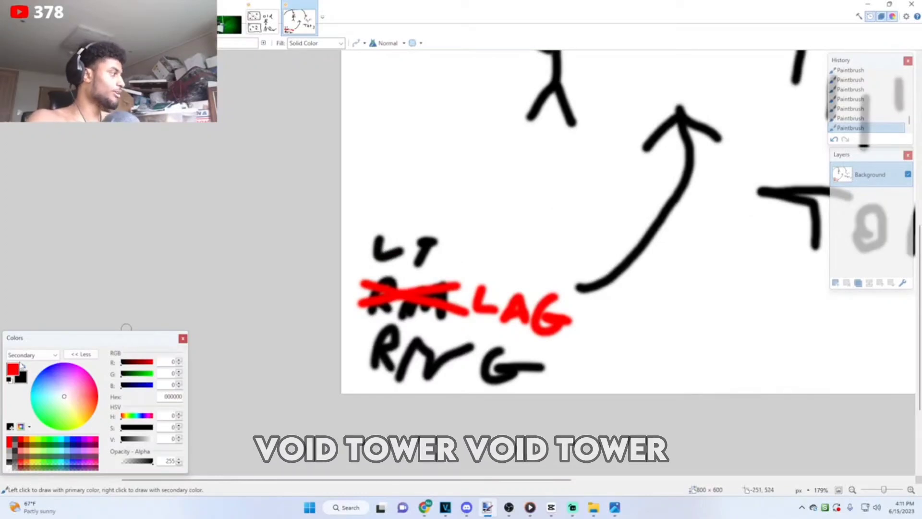
Swap the brush colour back to black, close the History panel and zoom out to the whole sketch
key("x")
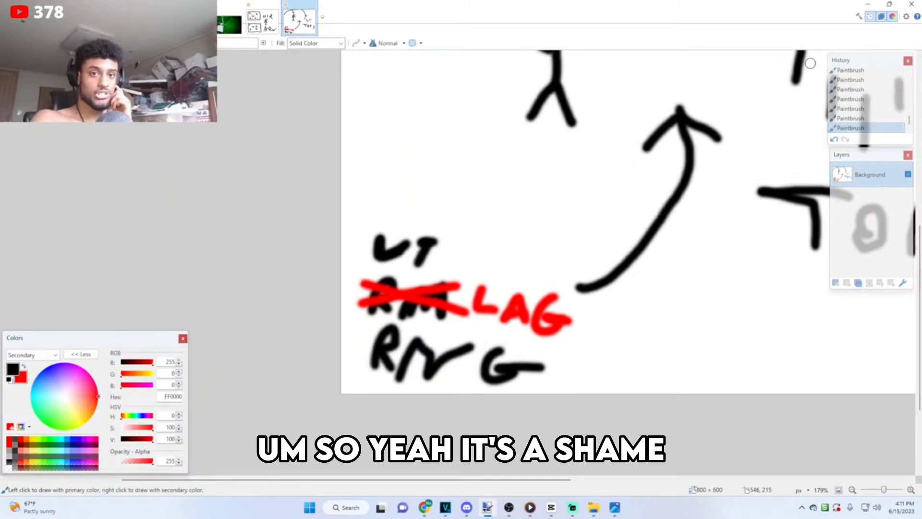
key("alt+Tab")
left_click(908, 60)
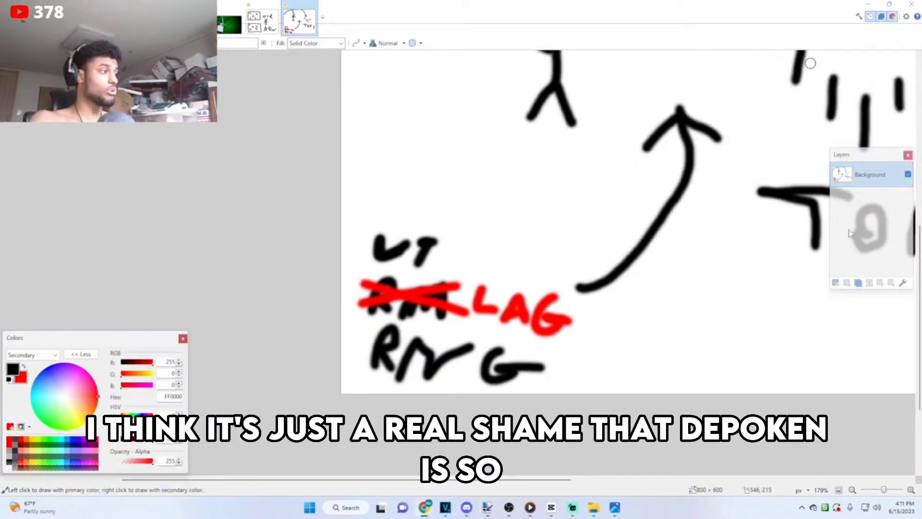
scroll(694, 236, "down", 3)
scroll(687, 213, "up", 3)
scroll(687, 212, "down", 3)
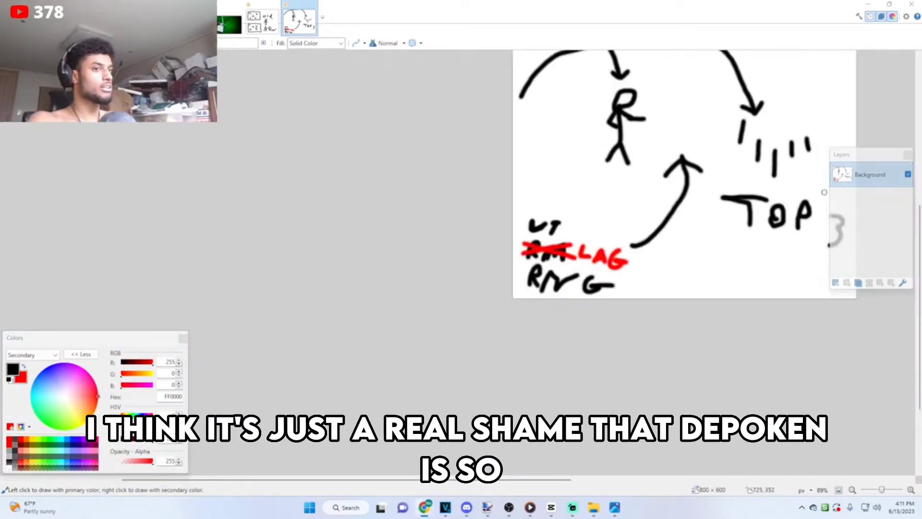